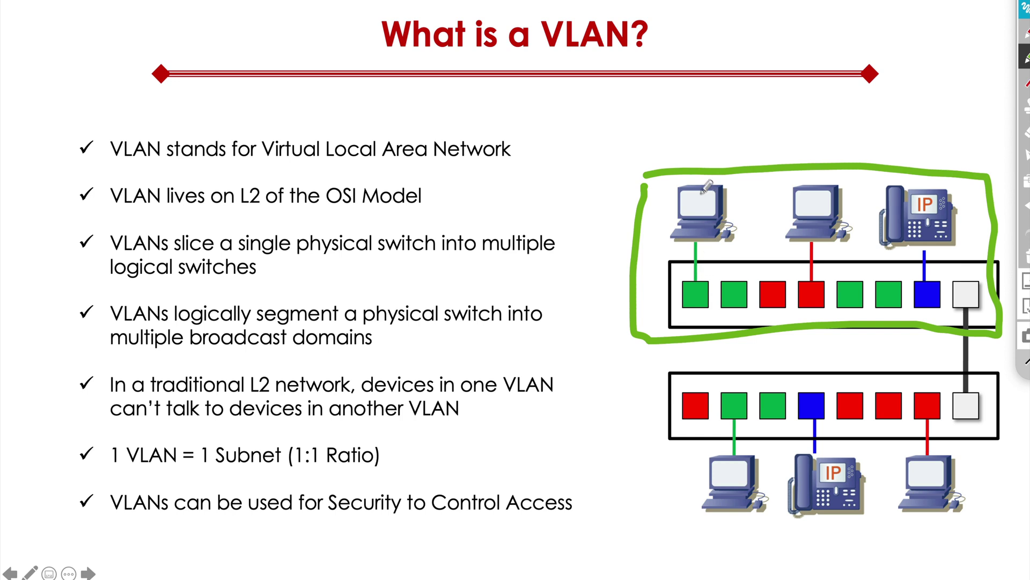
Step: Write the letter A in pen ink on the first top PC on the VLAN slide
mouse_move(686, 218)
left_mouse_down()
mouse_move(697, 196)
mouse_move(698, 209)
left_mouse_up()
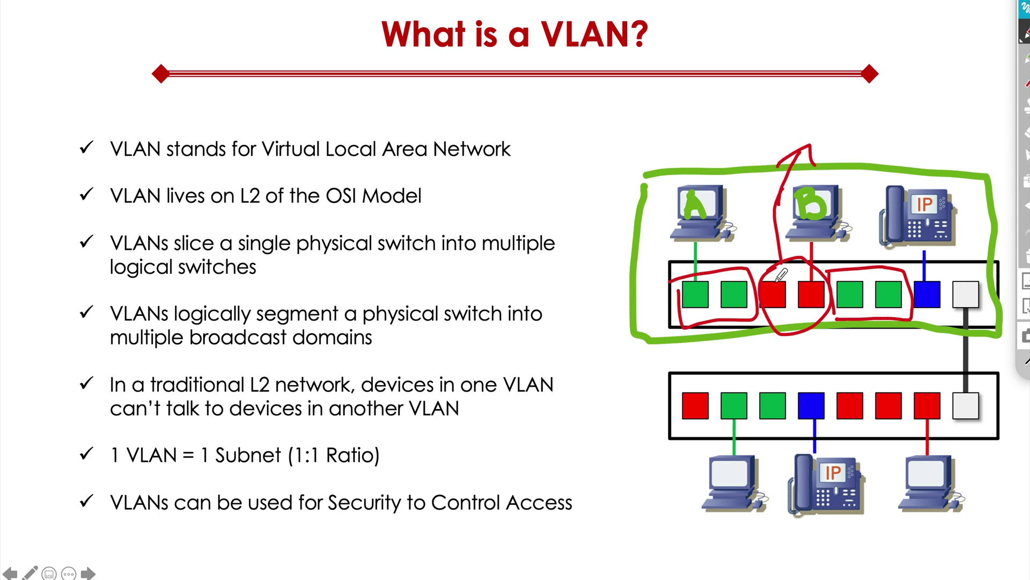
Step: Advance the slide animation to reveal the highlight on the fifth bullet
key("Right")
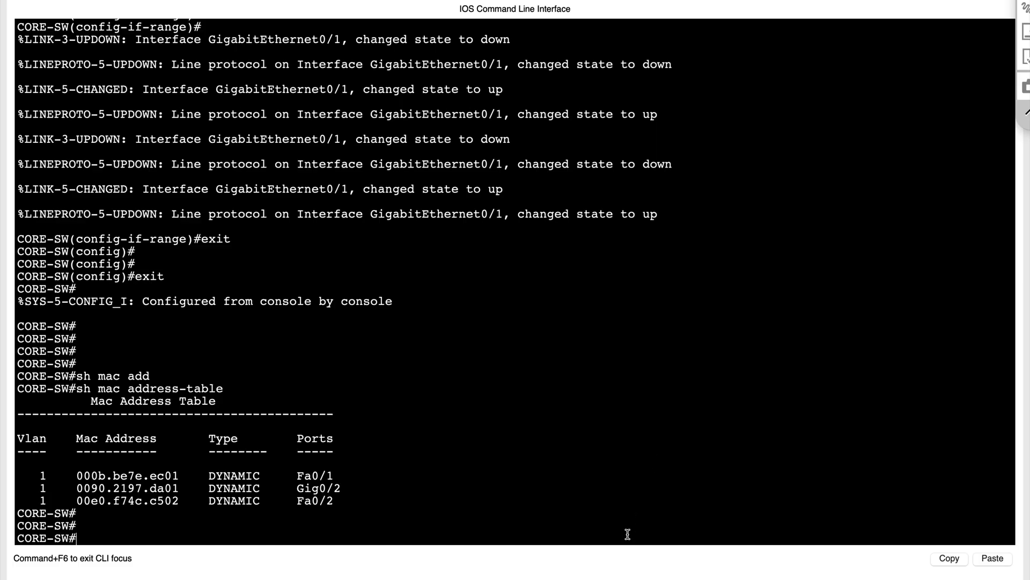
Step: Run show vlan brief on CORE-SW and highlight the command line in the output
key("Return")
key("Return")
type("show ")
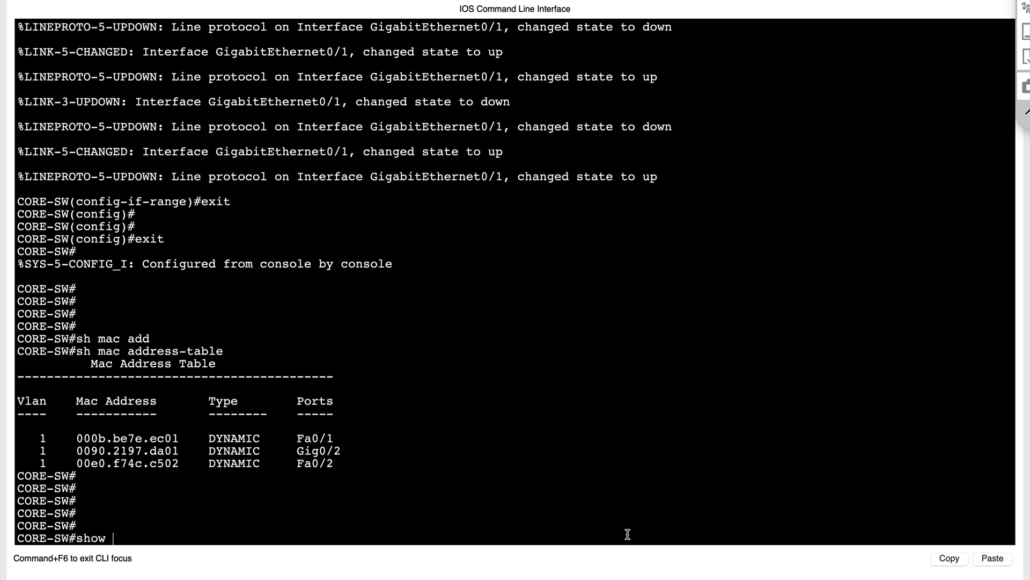
type("vlan brief")
key("Return")
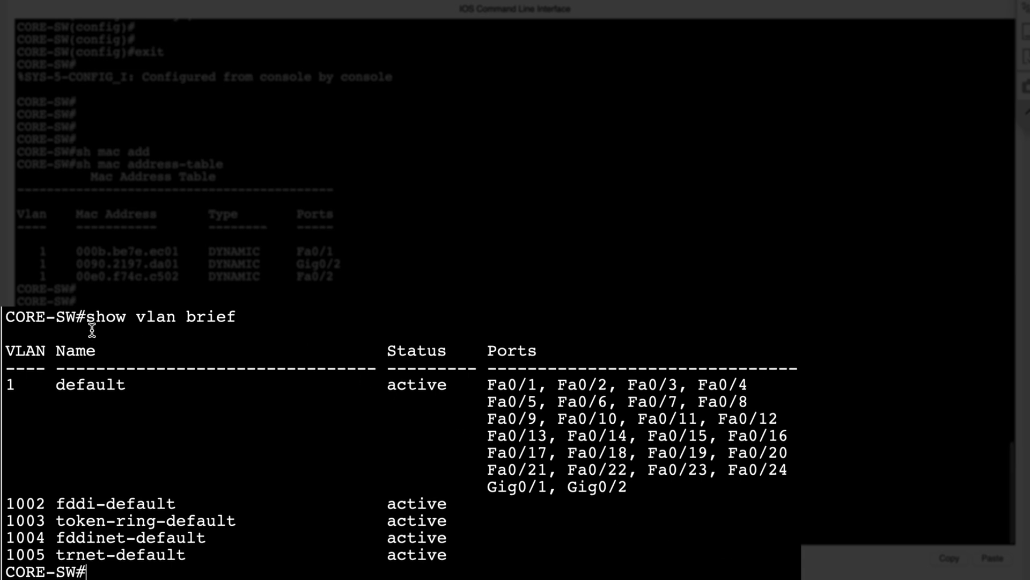
triple_click(91, 317)
left_click(149, 319)
triple_click(148, 319)
left_click(173, 404)
Step: Outline the VLAN 1 row, circle the VLAN 1 number and write Default beside the table
mouse_move(3, 380)
left_mouse_down()
mouse_move(53, 365)
mouse_move(378, 340)
mouse_move(650, 418)
mouse_move(479, 482)
mouse_move(265, 450)
mouse_move(12, 440)
mouse_move(3, 382)
left_mouse_up()
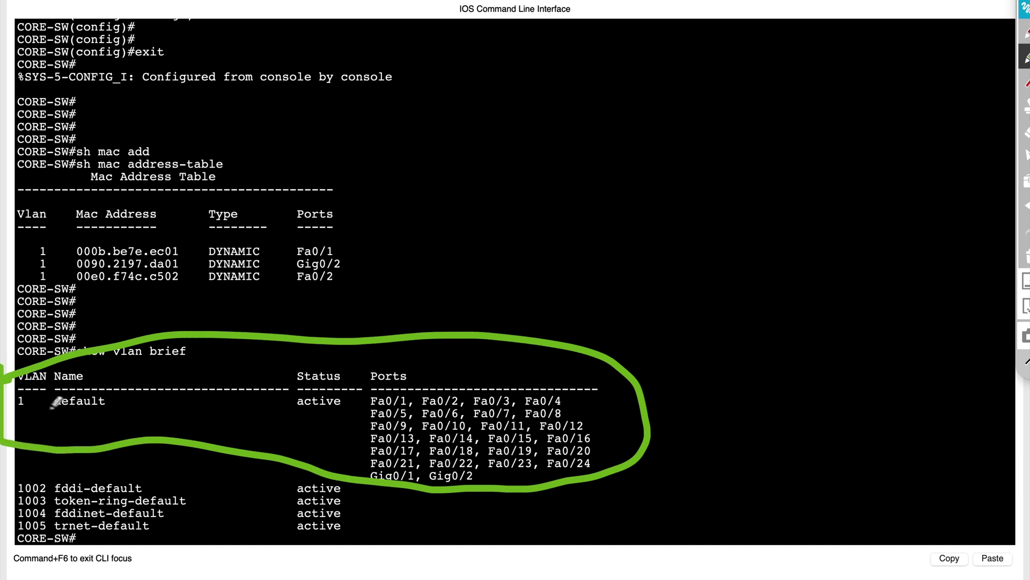
left_click_drag(46, 352, 12, 413)
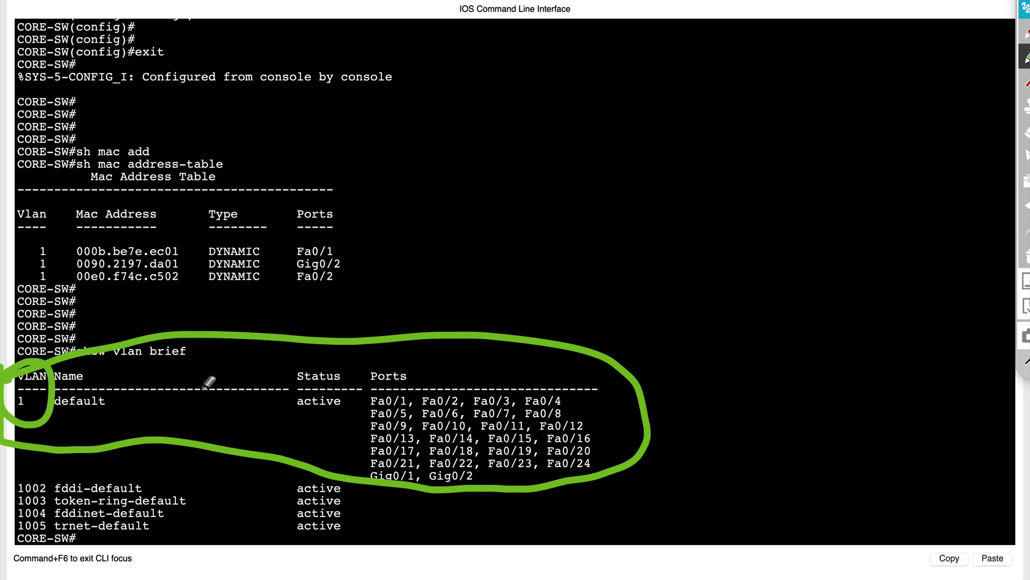
mouse_move(592, 200)
left_mouse_down()
mouse_move(605, 218)
mouse_move(648, 219)
mouse_move(667, 202)
mouse_move(678, 218)
mouse_move(722, 211)
mouse_move(807, 234)
left_mouse_up()
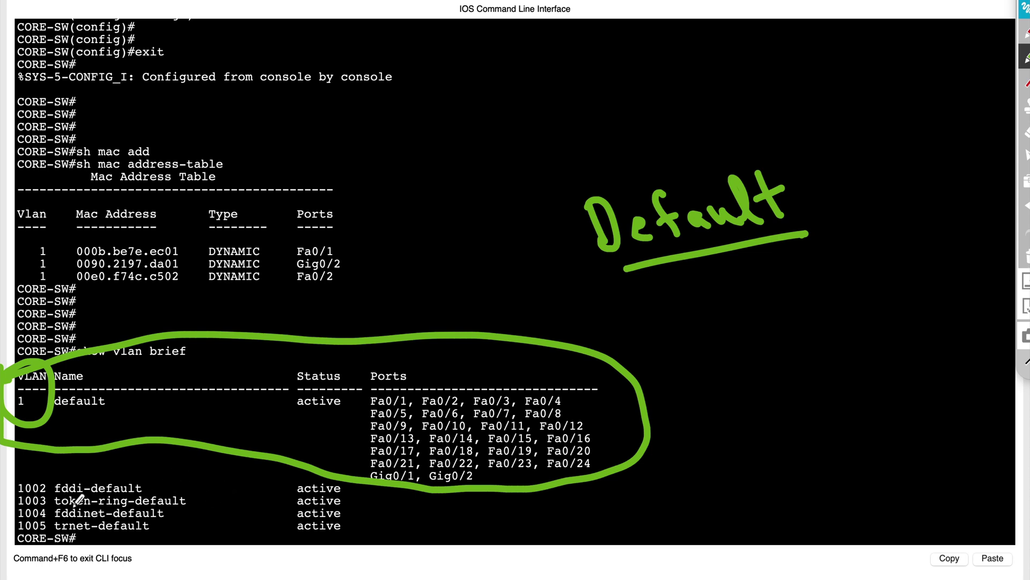
Step: Bracket VLANs 1002–1005 and cross out their names in green ink
mouse_move(6, 486)
left_mouse_down()
mouse_move(44, 470)
mouse_move(60, 532)
mouse_move(9, 512)
mouse_move(7, 473)
left_mouse_up()
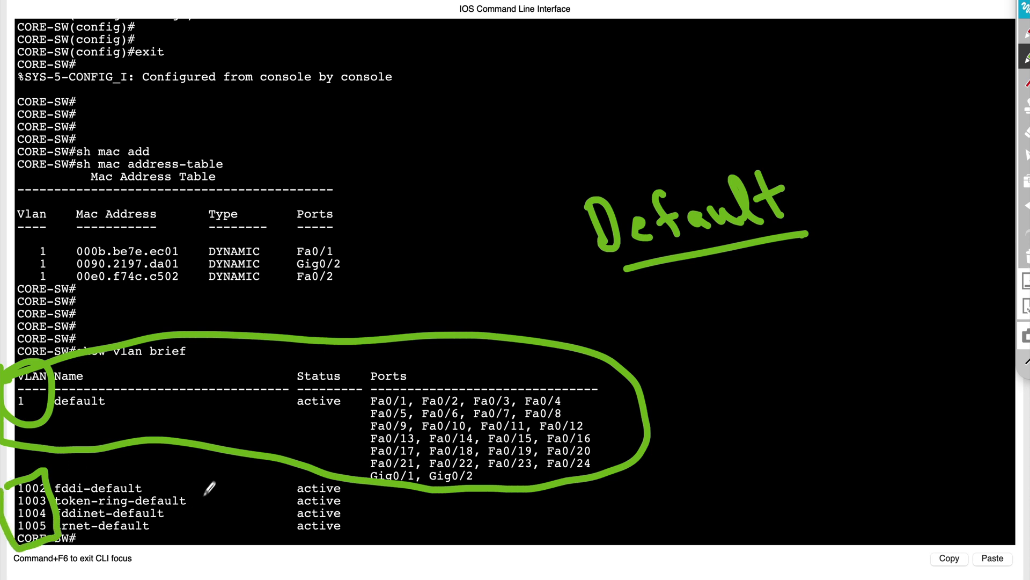
left_click_drag(131, 468, 123, 535)
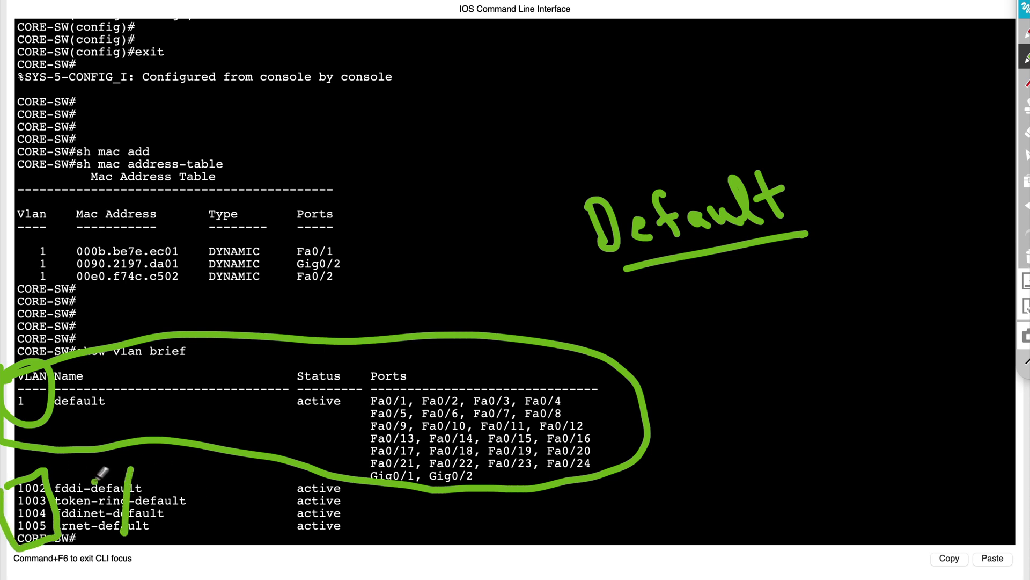
left_click_drag(91, 477, 184, 535)
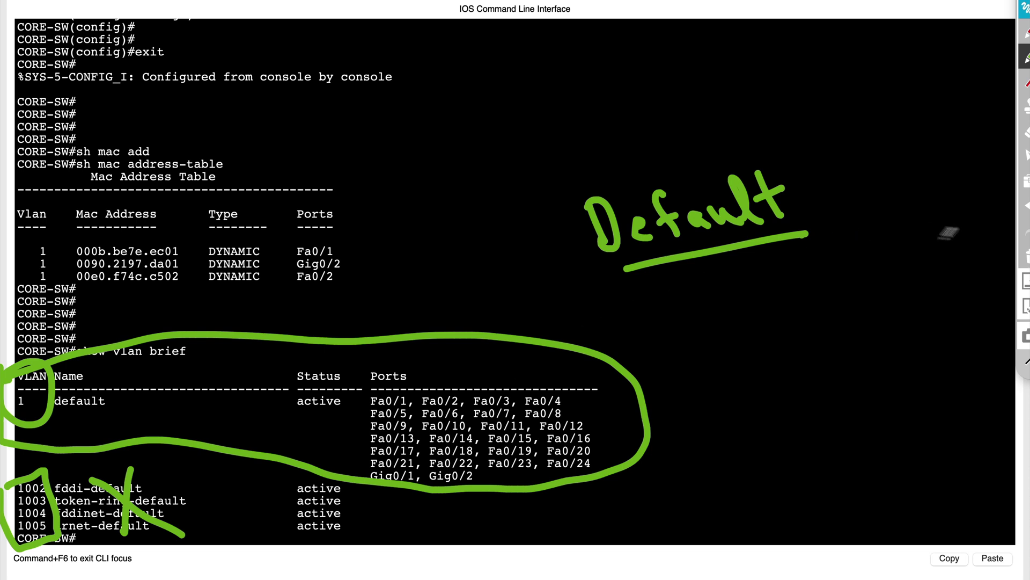
Step: Clear all ink annotations and enter global configuration mode with configure terminal
left_click(1014, 253)
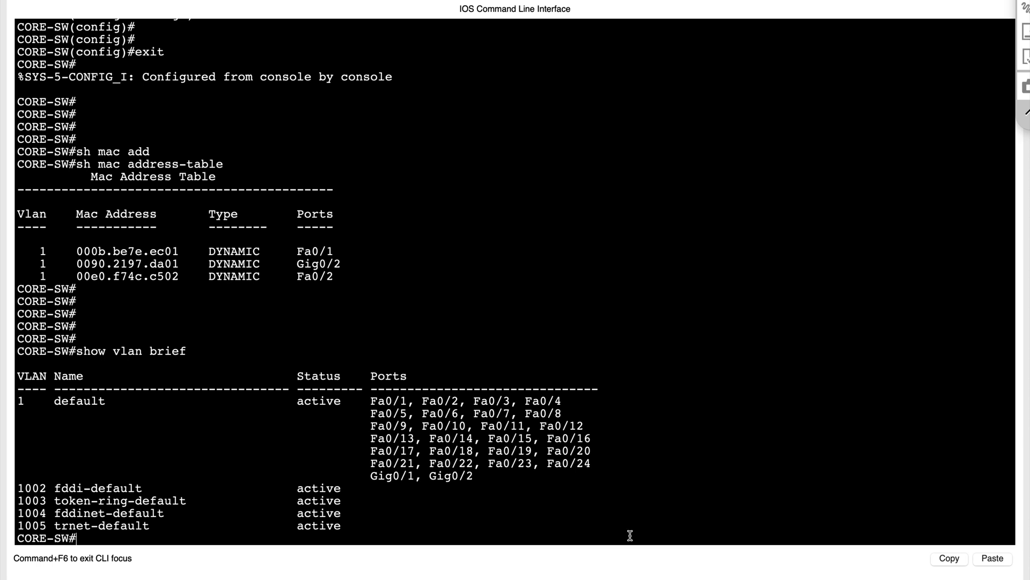
type("onfi")
key("Tab")
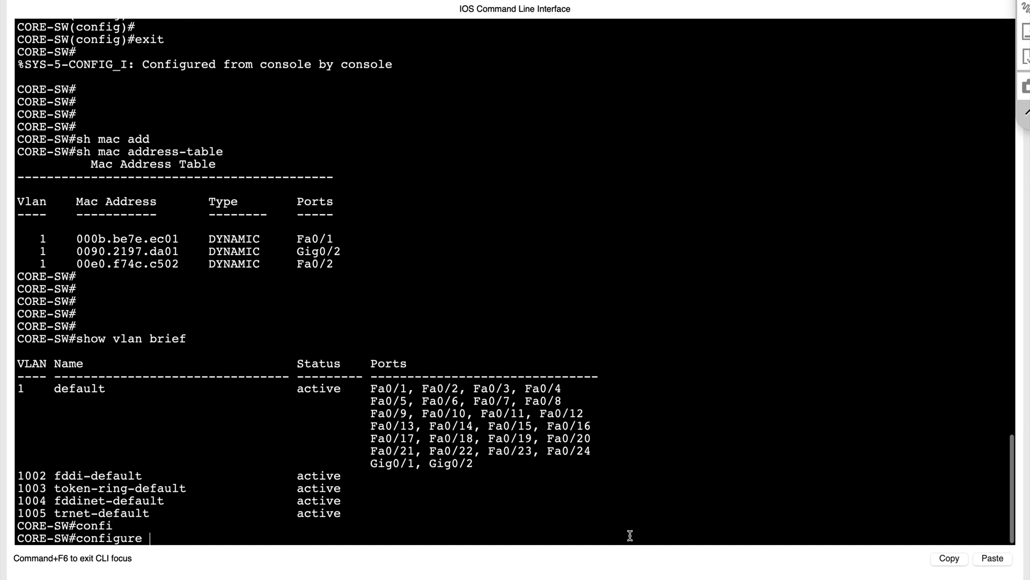
type("ter")
key("Tab")
key("Return")
key("Return")
Step: Create VLAN 20 and name it SALES
key("Return")
type("vl")
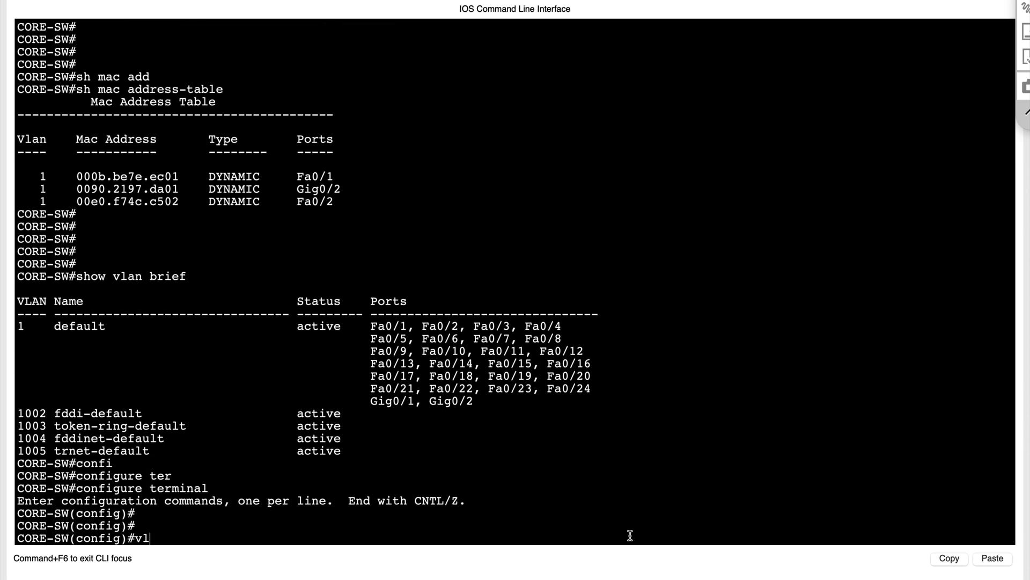
type("an 20")
key("Return")
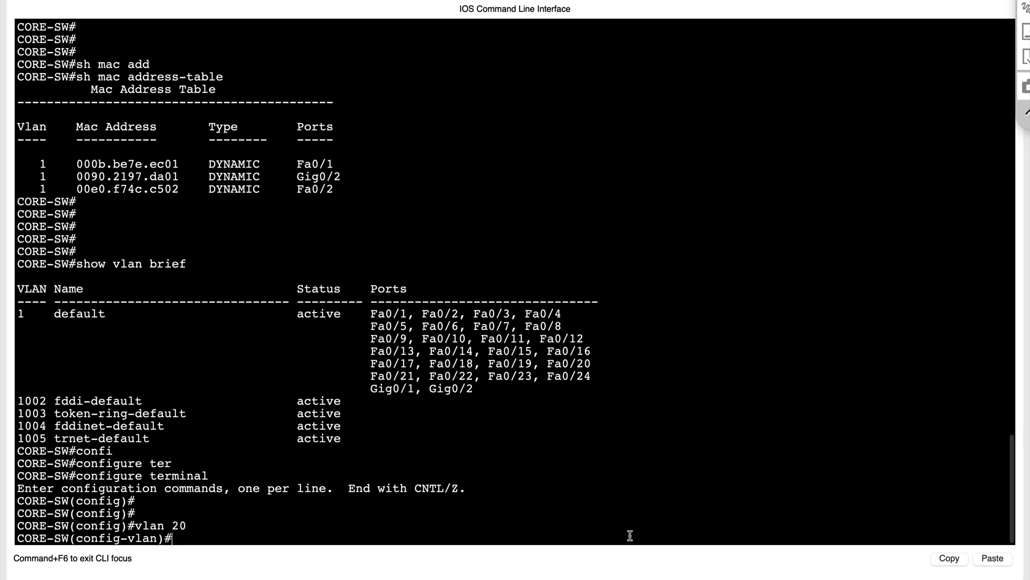
type("name")
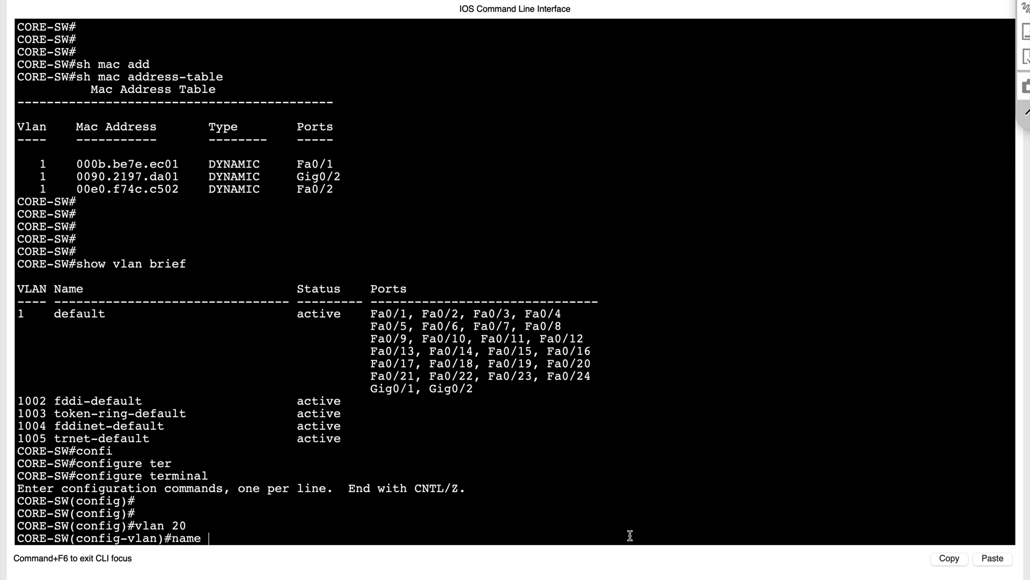
type(" SALES")
key("Return")
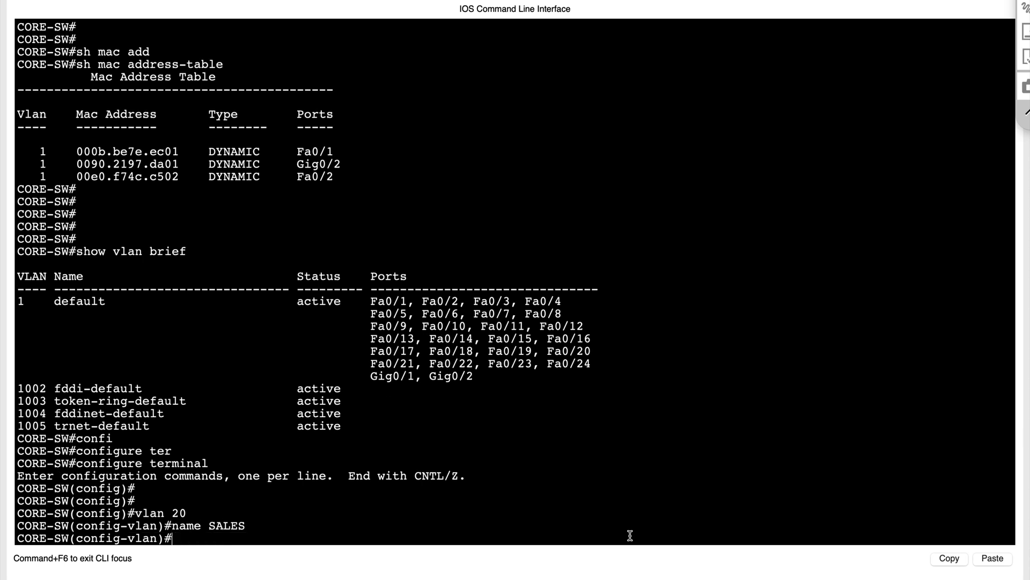
type("exit")
key("Return")
Step: Create VLAN 30 named MARKETING, leave configuration mode and run show vlan brief
type("vl")
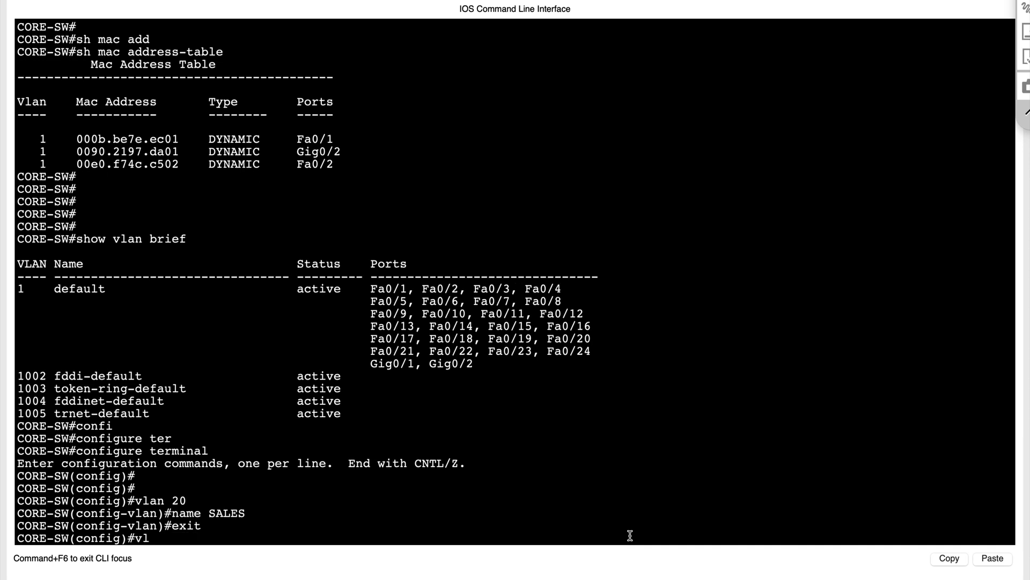
type("an 30")
key("Return")
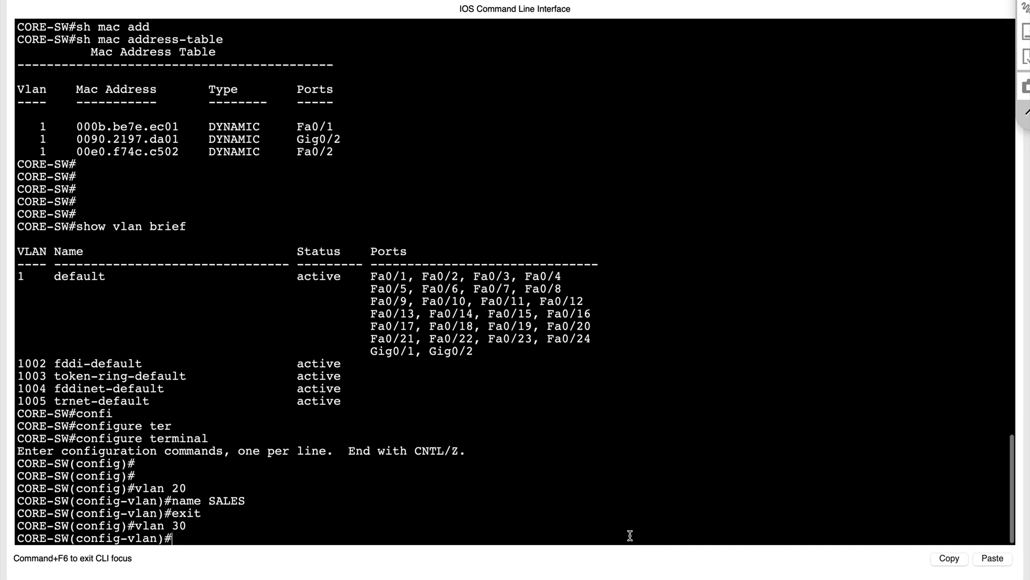
type("name M")
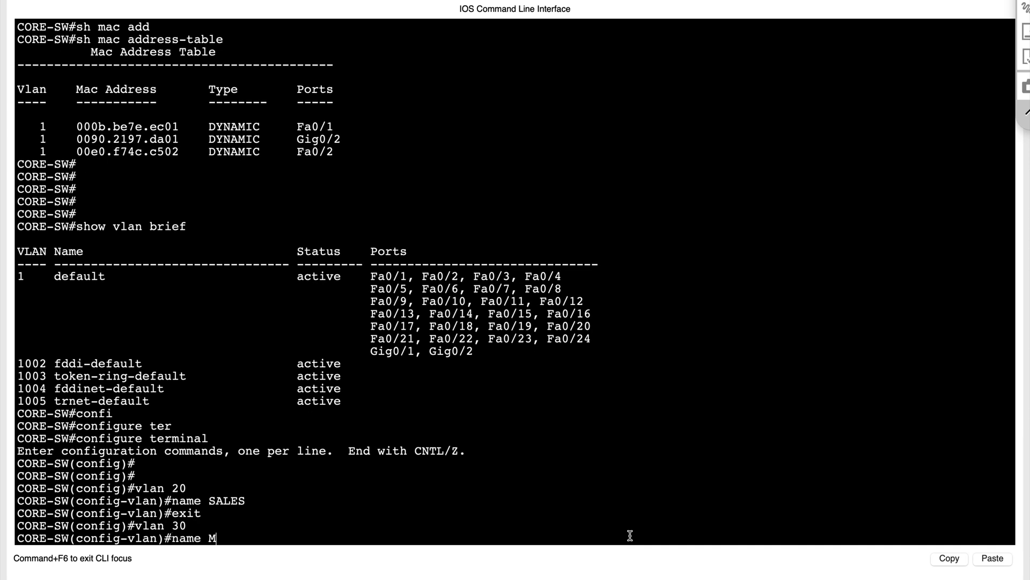
type("ARKETING")
key("Return")
type("exit")
key("Return")
type("exit")
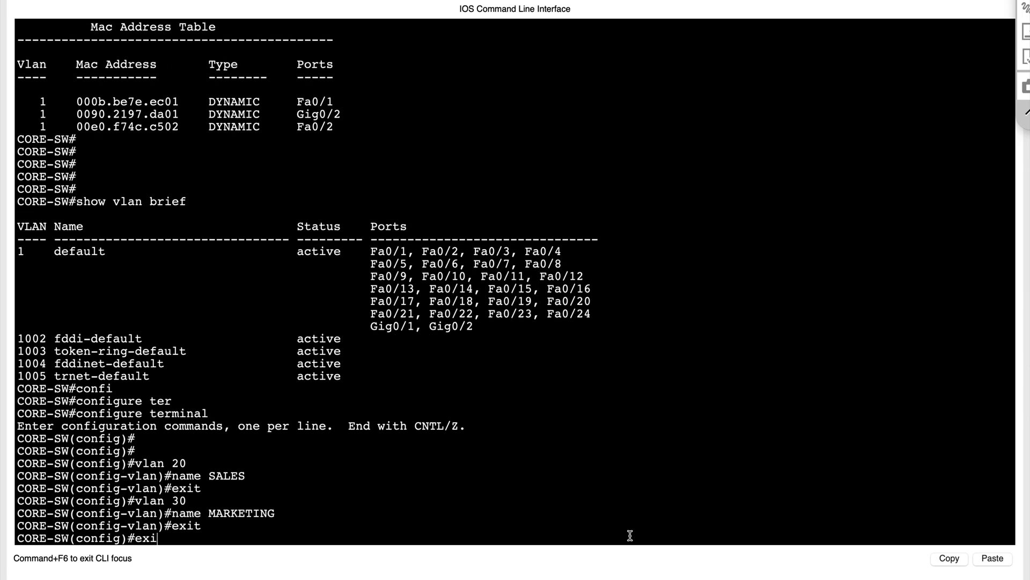
key("Return")
key("Return")
key("Return")
type("show vlan brief")
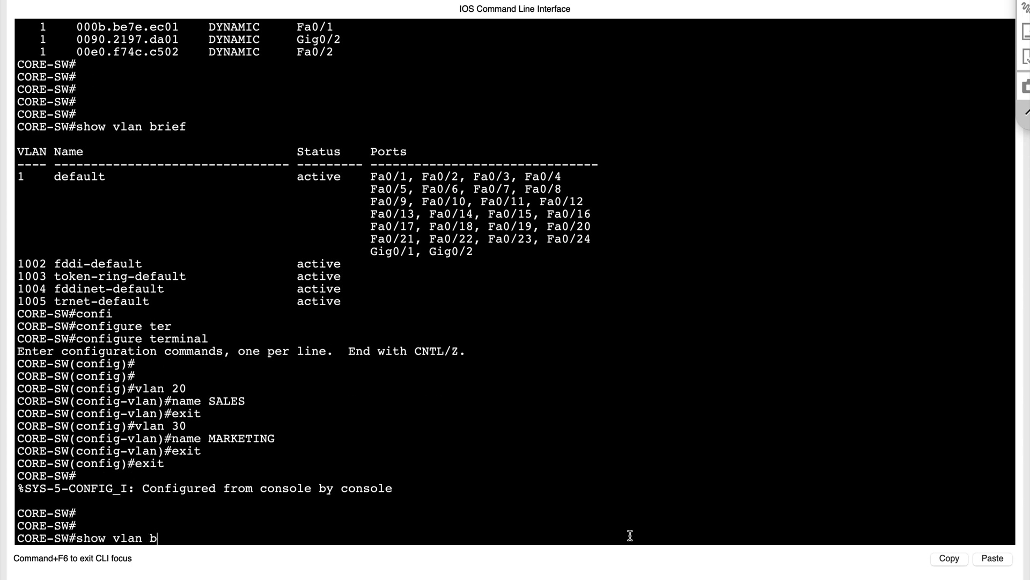
key("Return")
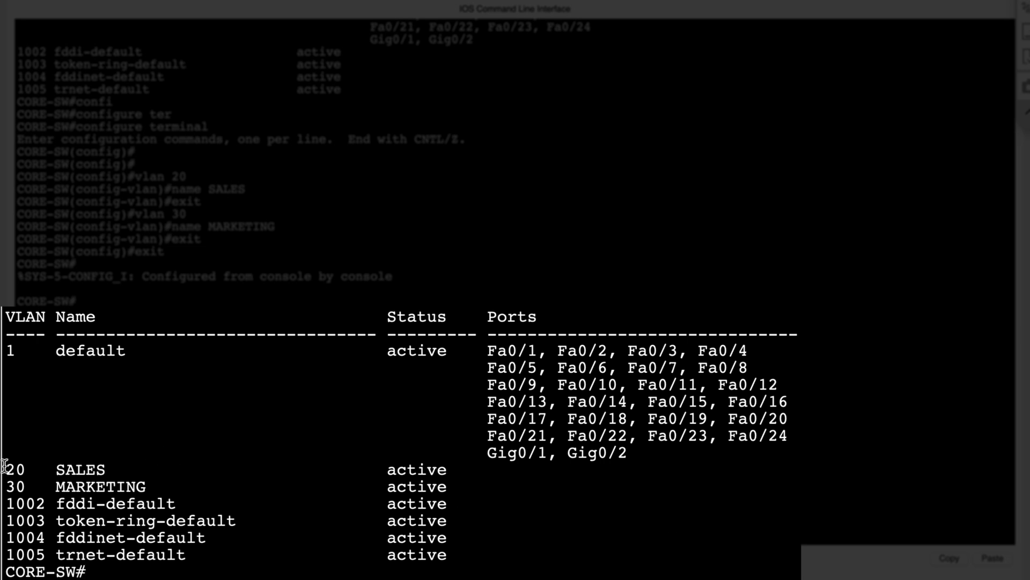
Step: Highlight the VLAN 20 SALES and VLAN 30 MARKETING rows in the show vlan brief output
left_click_drag(4, 471, 436, 470)
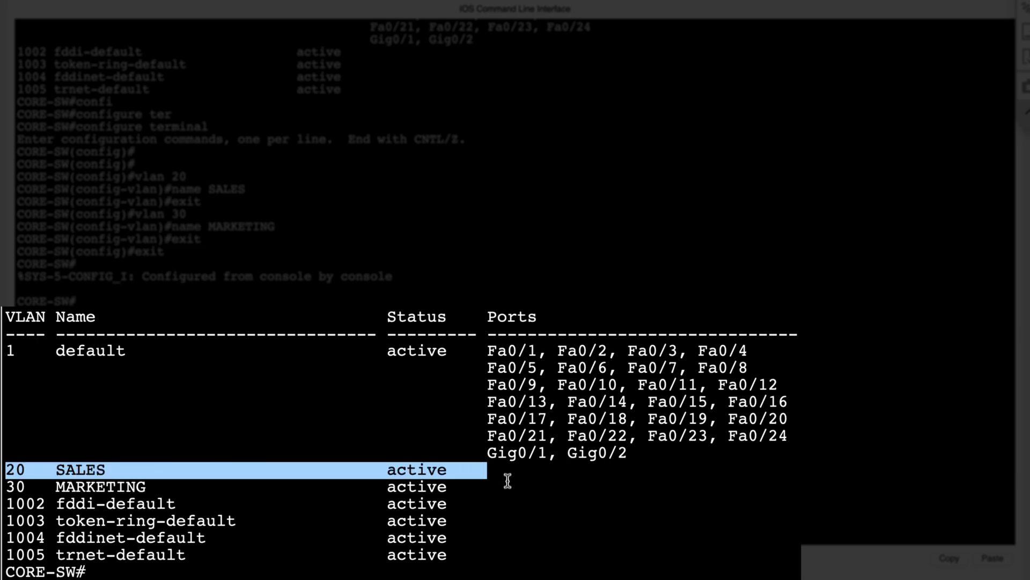
left_click_drag(507, 480, 480, 485)
left_click(481, 484)
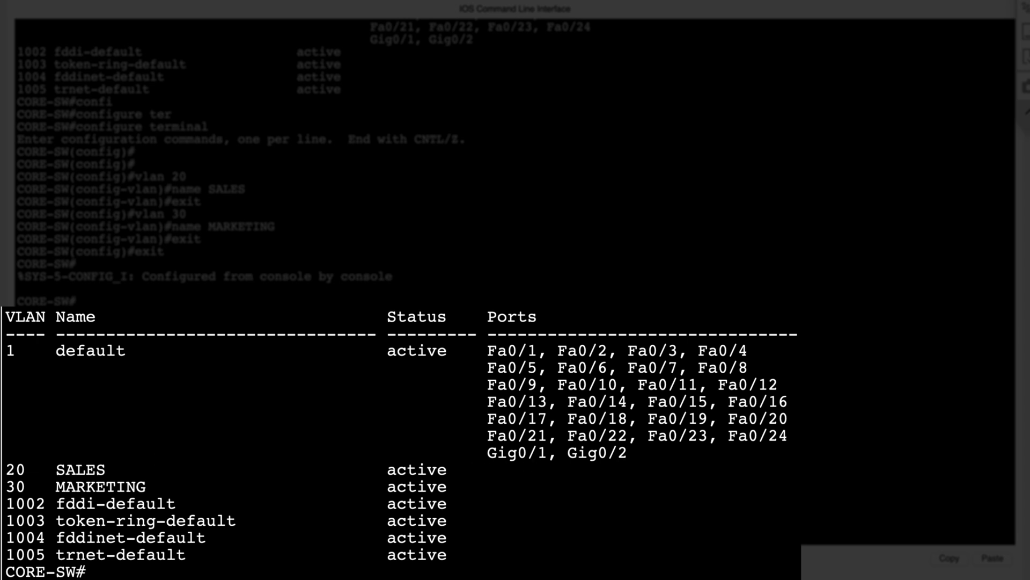
left_click_drag(7, 471, 528, 483)
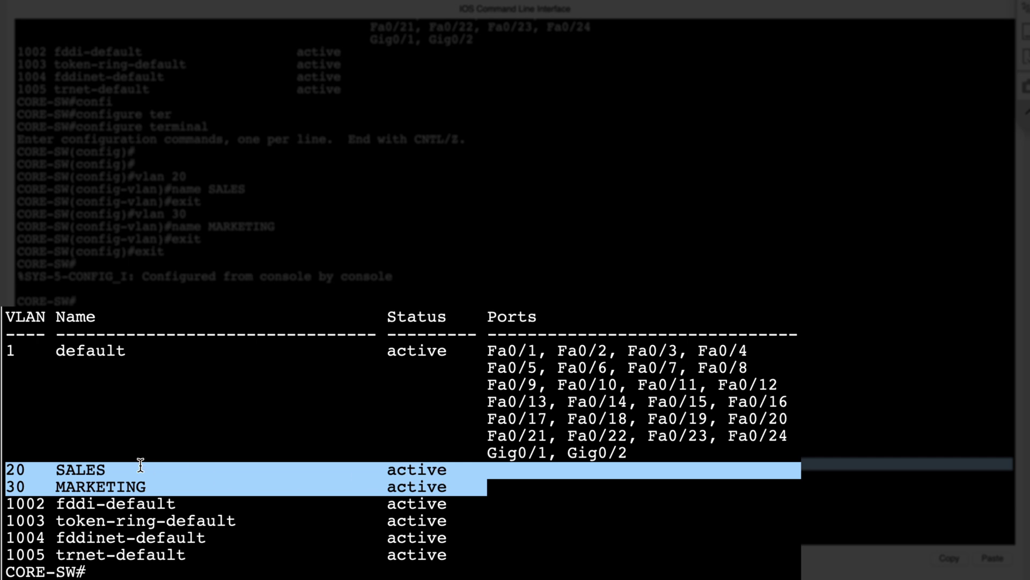
left_click(7, 465)
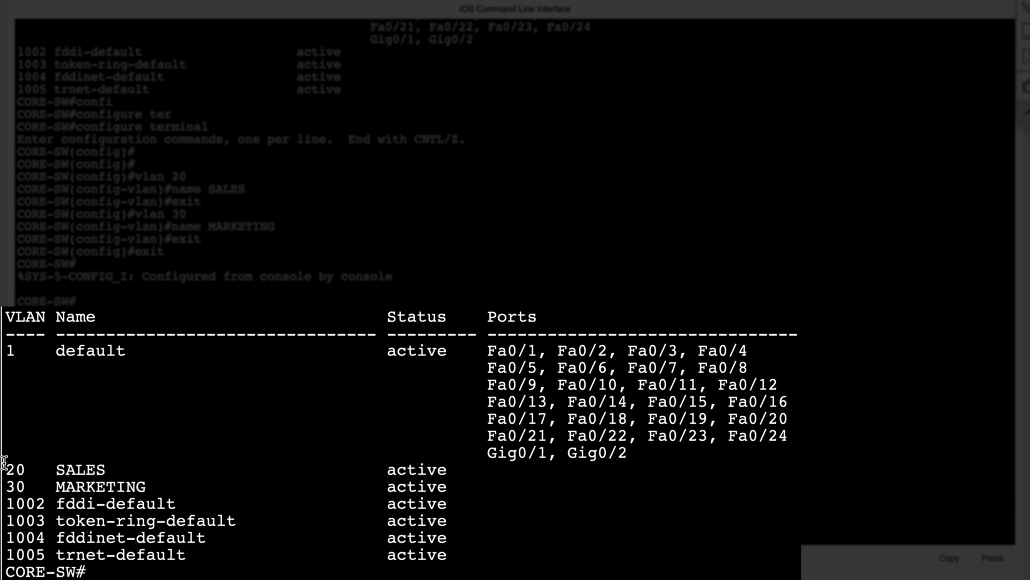
left_click_drag(10, 469, 528, 493)
left_click(529, 493)
Step: Enter configure terminal and set the Fa0/11-15 port range to switchport mode access
type("confi")
key("Tab")
type("ter")
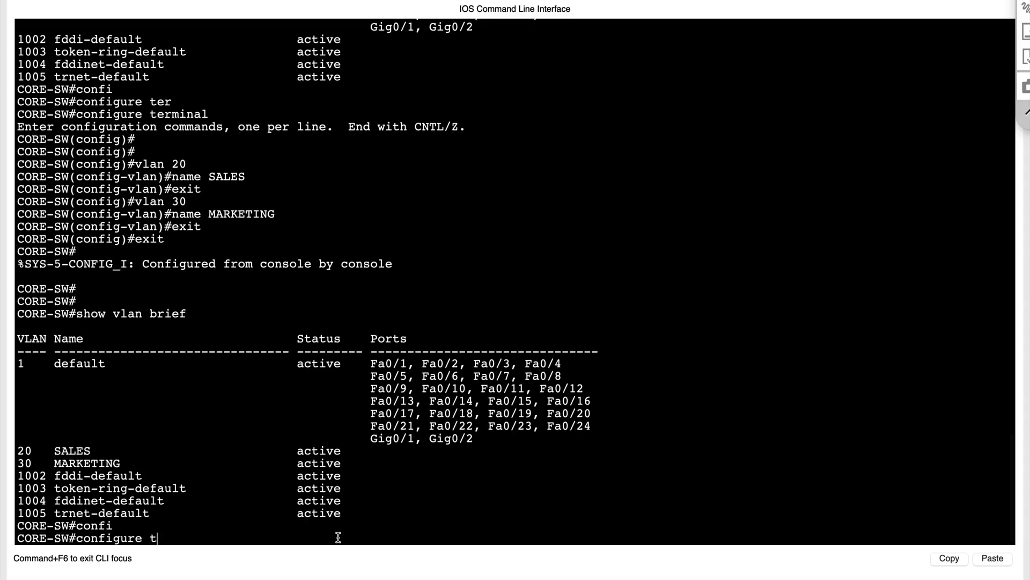
key("Tab")
key("Return")
key("Return")
key("Return")
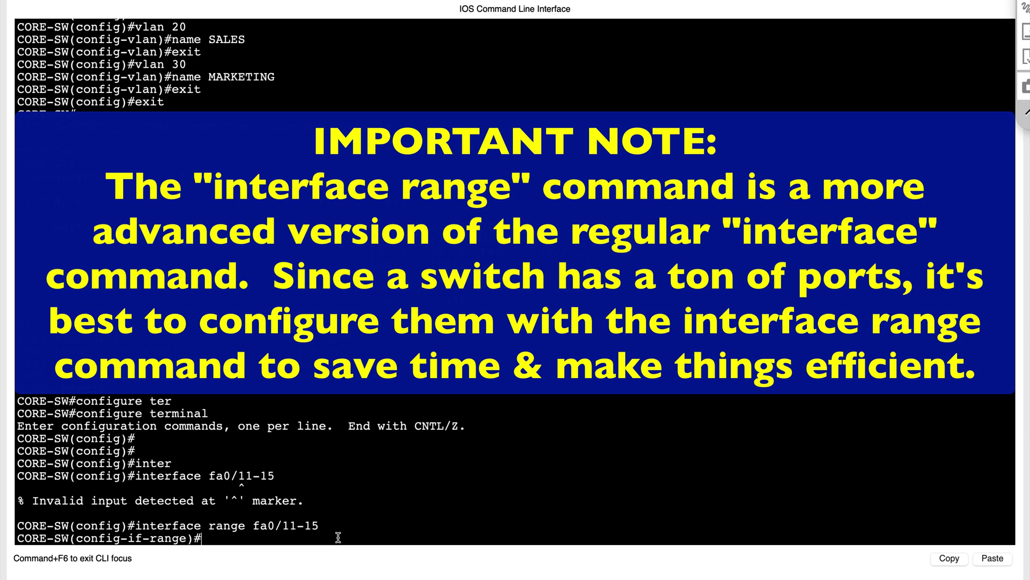
type("swi")
key("Tab")
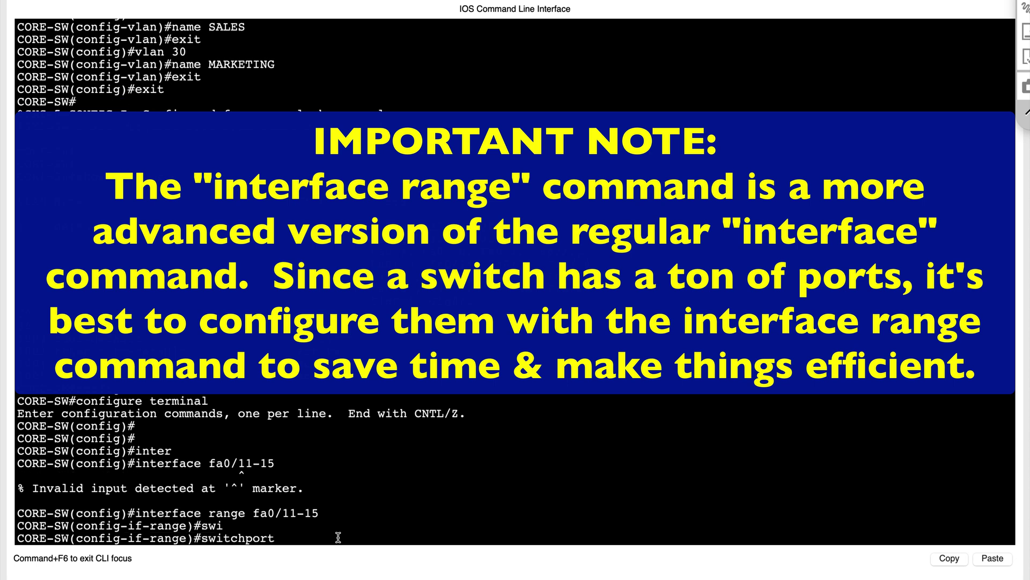
type("mode acces")
type("s")
key("Return")
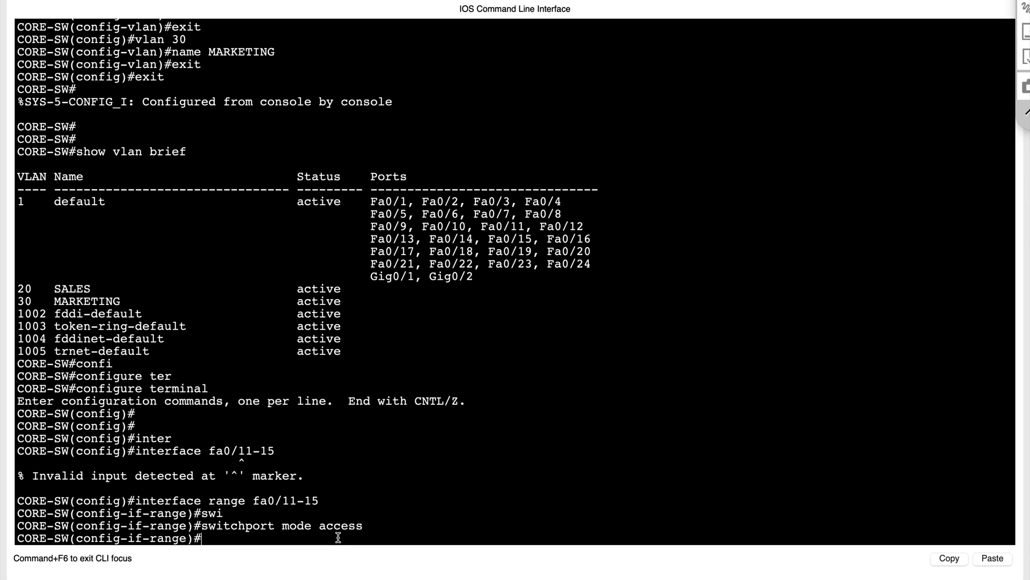
Step: Assign ports Fa0/11-15 to access VLAN 20 and return to global configuration
type("swi")
key("Tab")
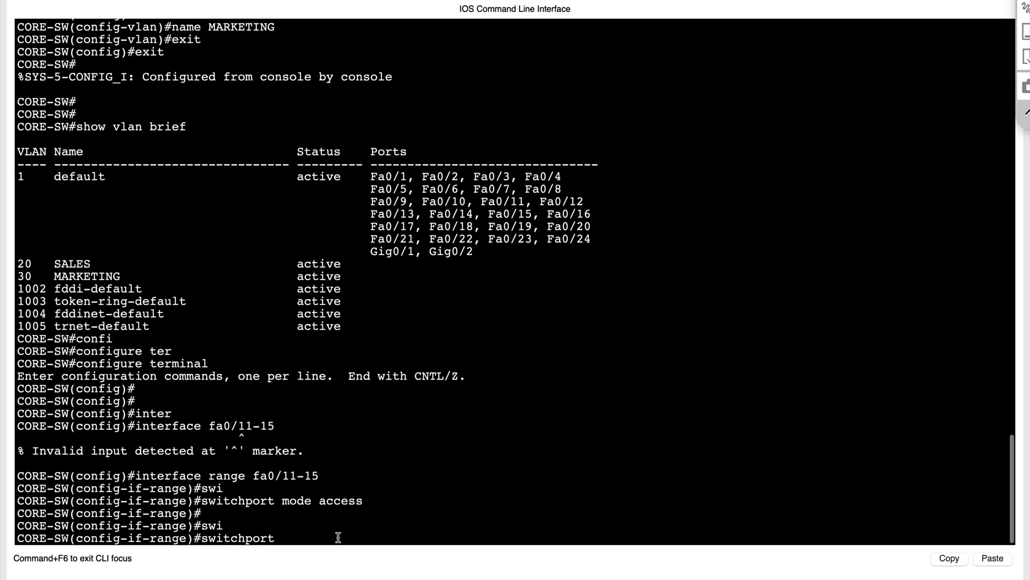
type("acce")
key("Tab")
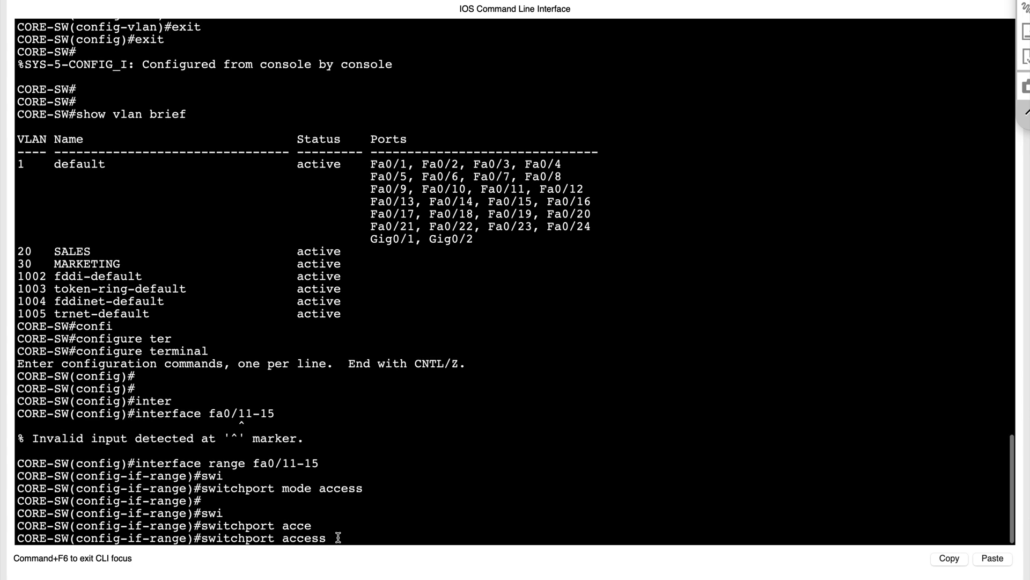
type("vlan 20")
key("Return")
key("Return")
key("Return")
key("Return")
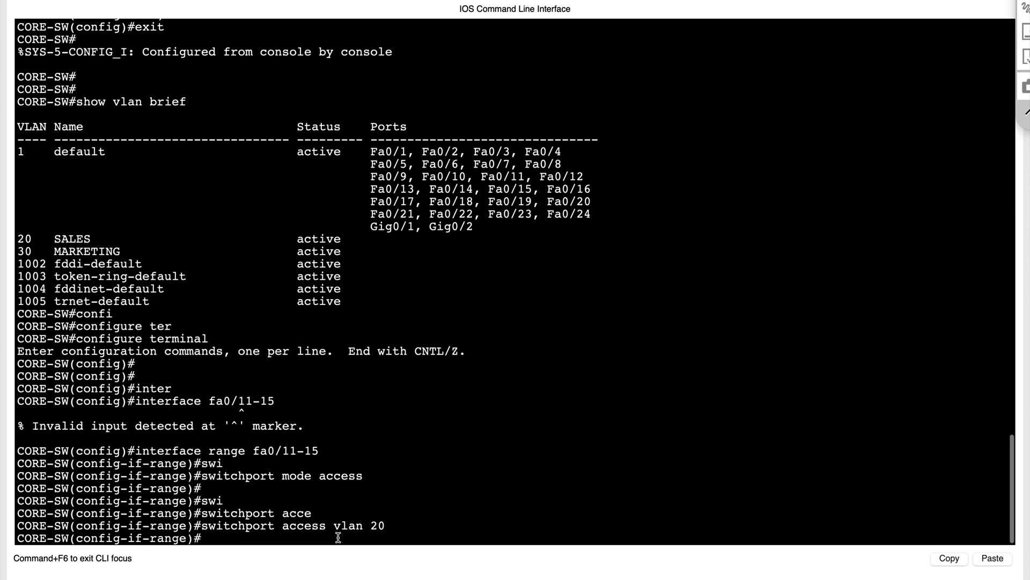
type("exit")
key("Return")
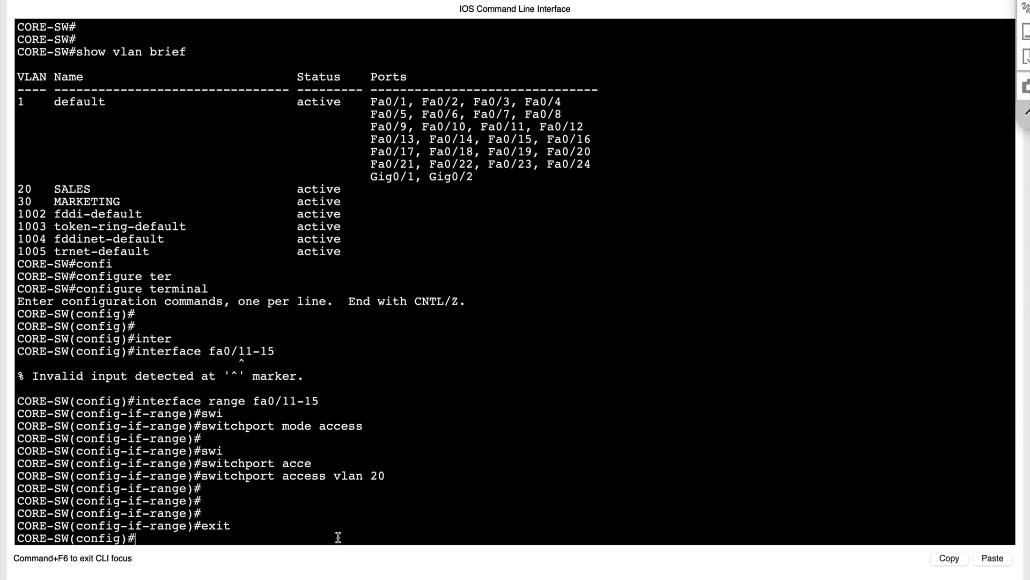
Step: Select interface range Fa0/16-20 and set those ports to access mode
type("switchport access vlan 20")
key("Up")
key("Up")
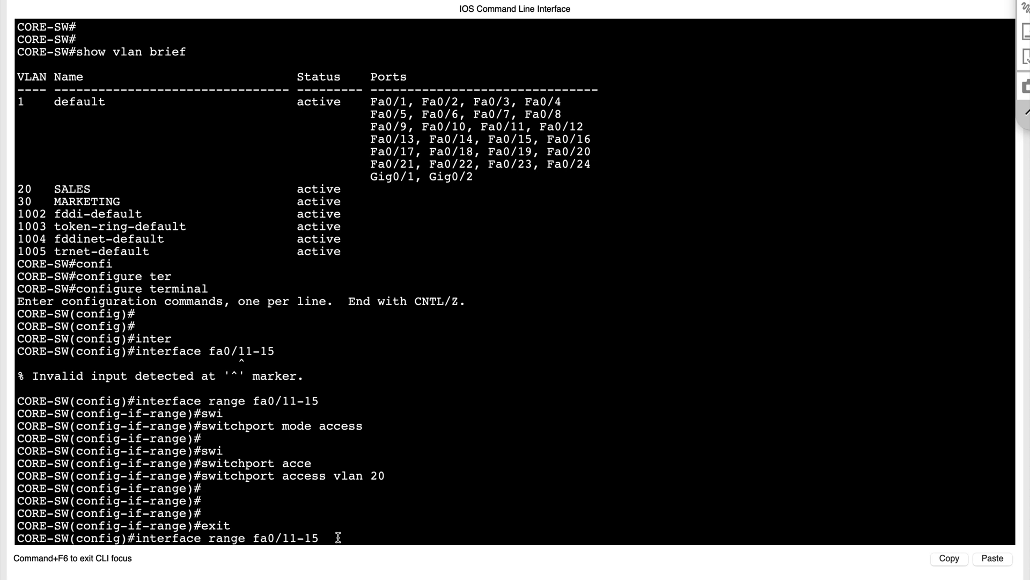
key("Left")
key("Left")
key("Left")
key("BackSpace")
type("6")
key("BackSpace")
key("BackSpace")
type("20")
key("Return")
key("Up")
key("Return")
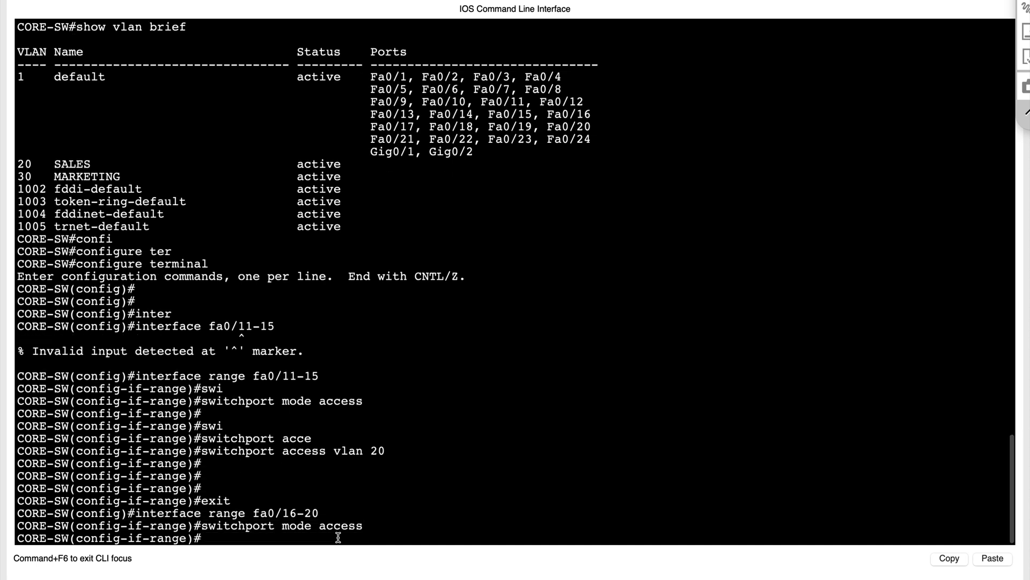
Step: Assign ports Fa0/16-20 to VLAN 30, end configuration and enter show vlan brief
key("Up")
key("Up")
key("Up")
key("Up")
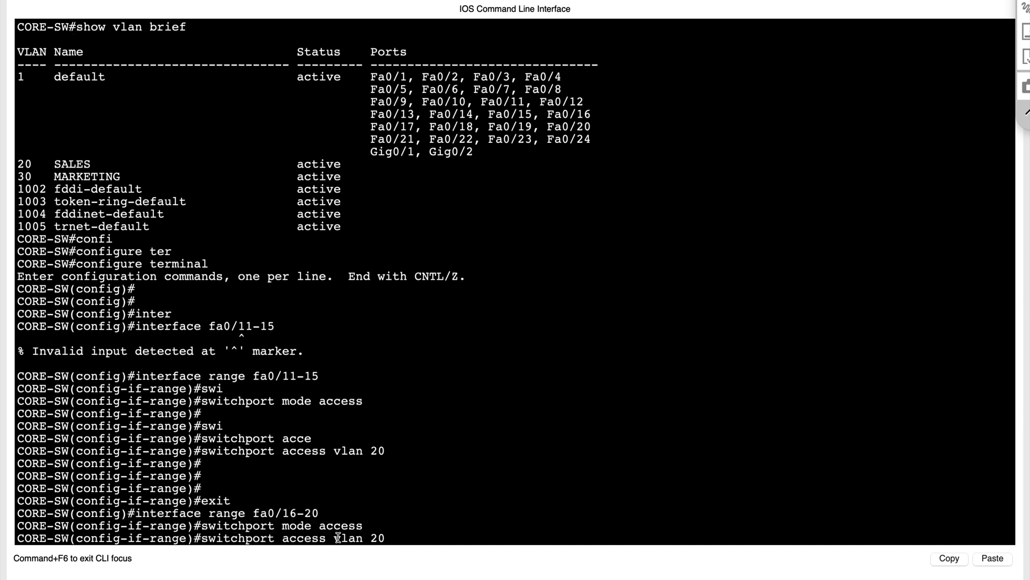
key("BackSpace")
type("3")
key("Return")
key("Return")
key("Return")
type("exit")
key("Return")
type("end")
key("Return")
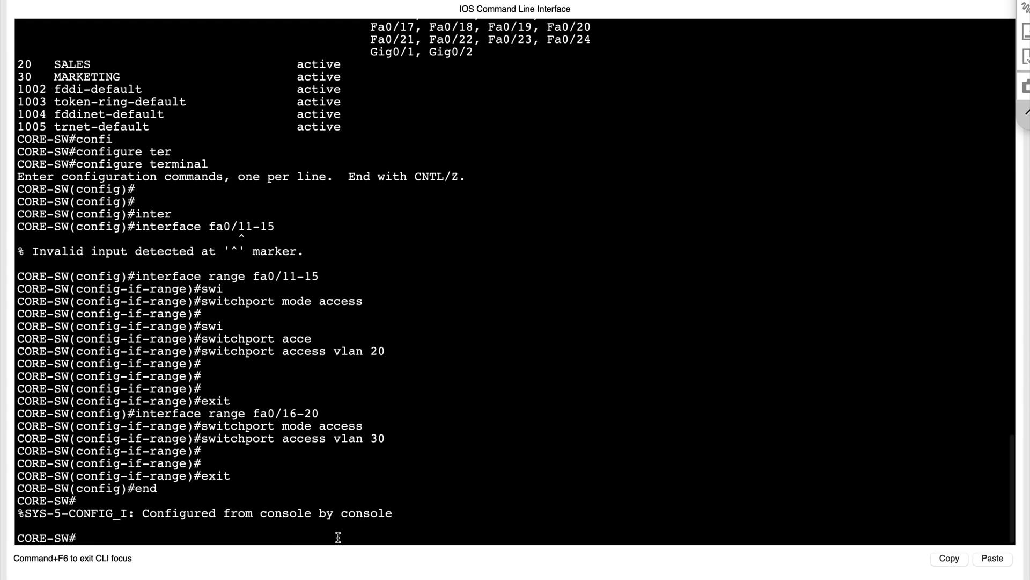
type("show vlanb")
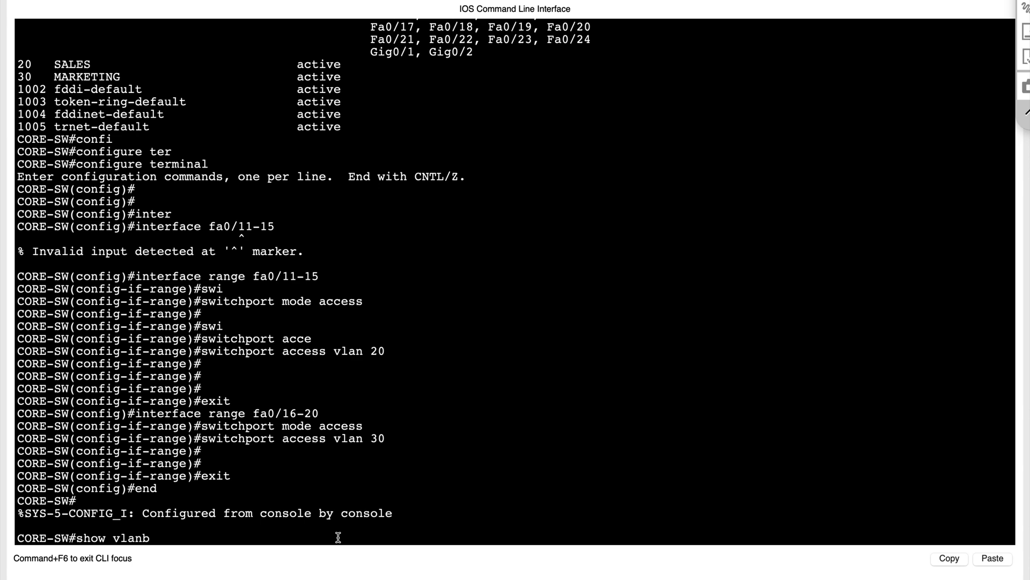
key("BackSpace")
type("brief")
key("Return")
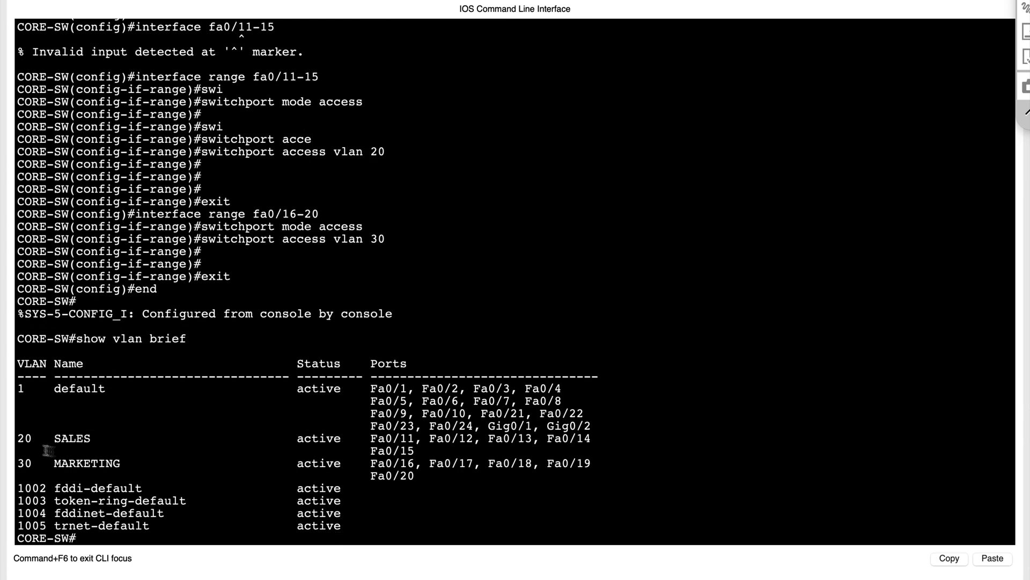
left_click_drag(18, 437, 443, 451)
left_click(439, 452)
left_click_drag(19, 464, 564, 478)
left_click(473, 479)
left_click_drag(370, 439, 416, 440)
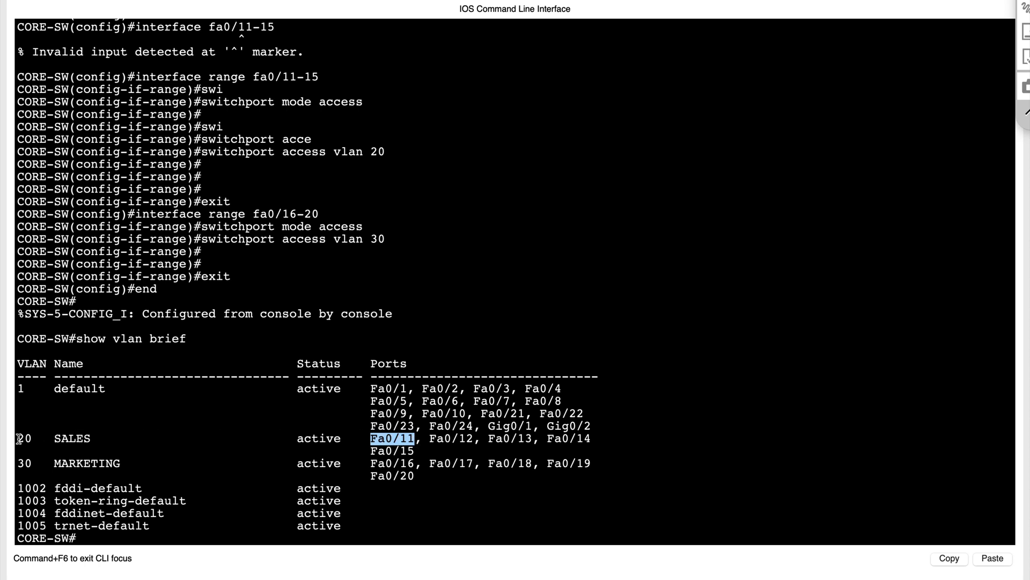
left_click_drag(18, 439, 95, 444)
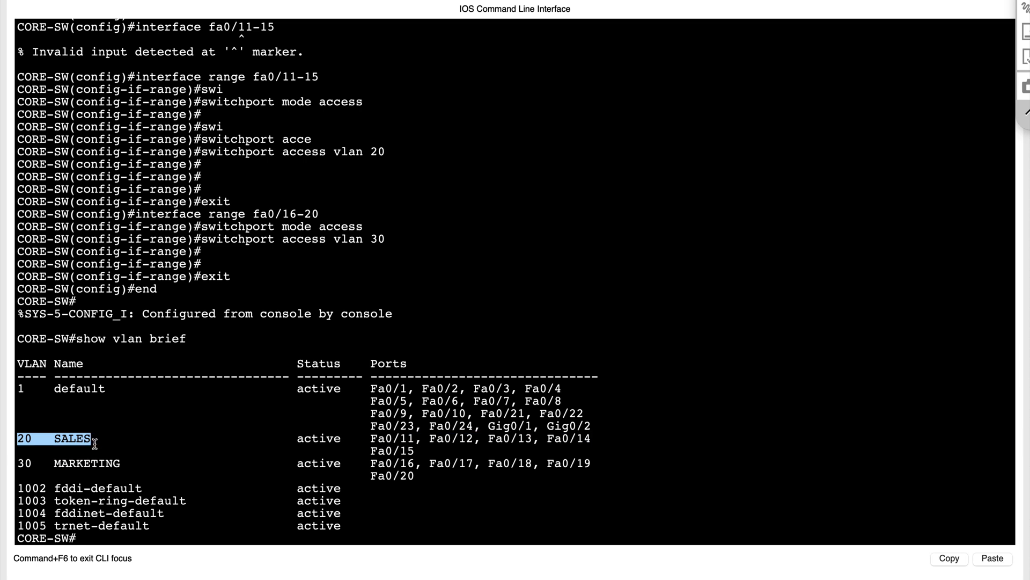
left_click(79, 465)
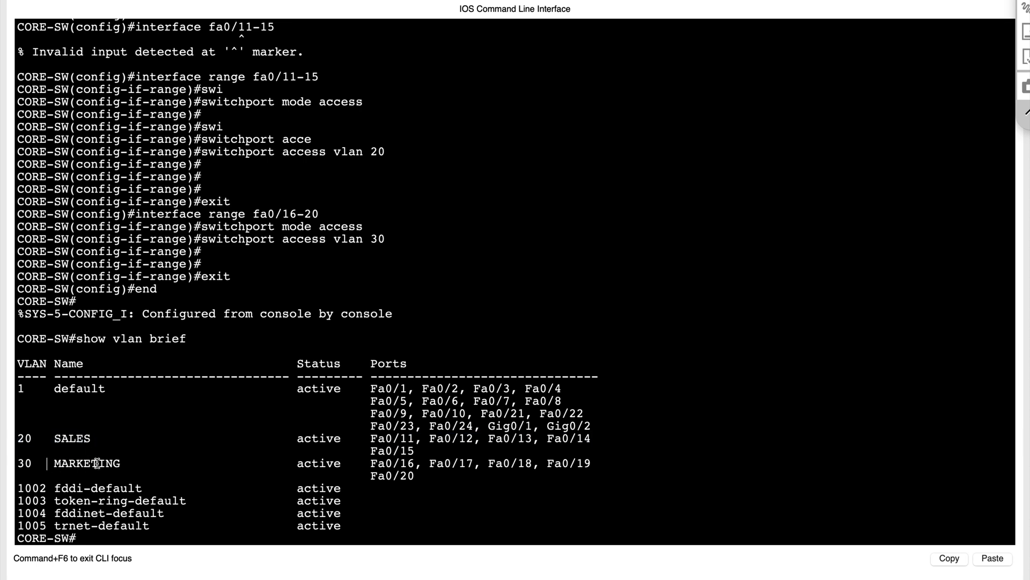
double_click(96, 464)
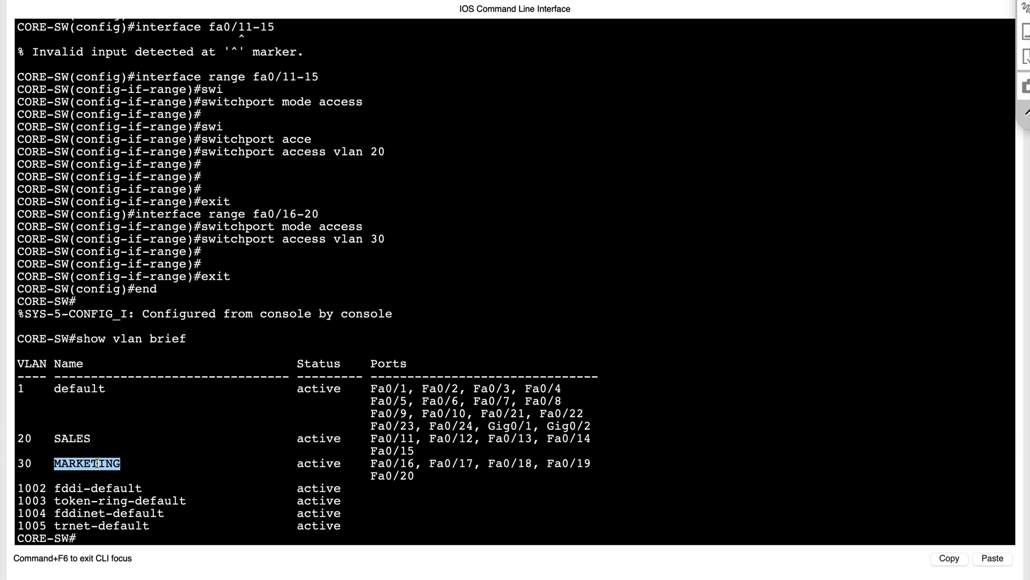
left_click(372, 464)
left_click_drag(372, 465, 417, 465)
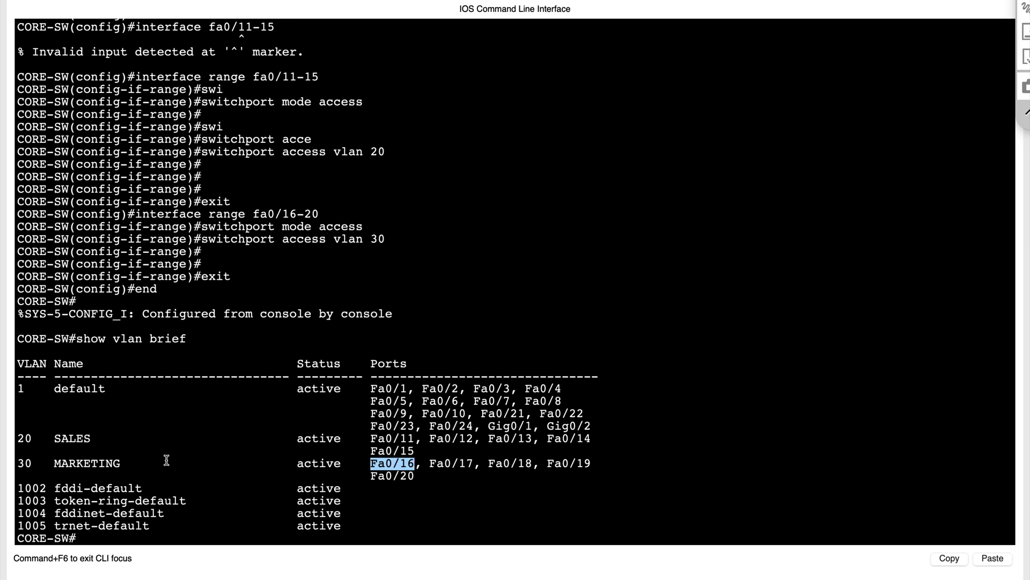
left_click(503, 482)
scroll(542, 494, "down", 1)
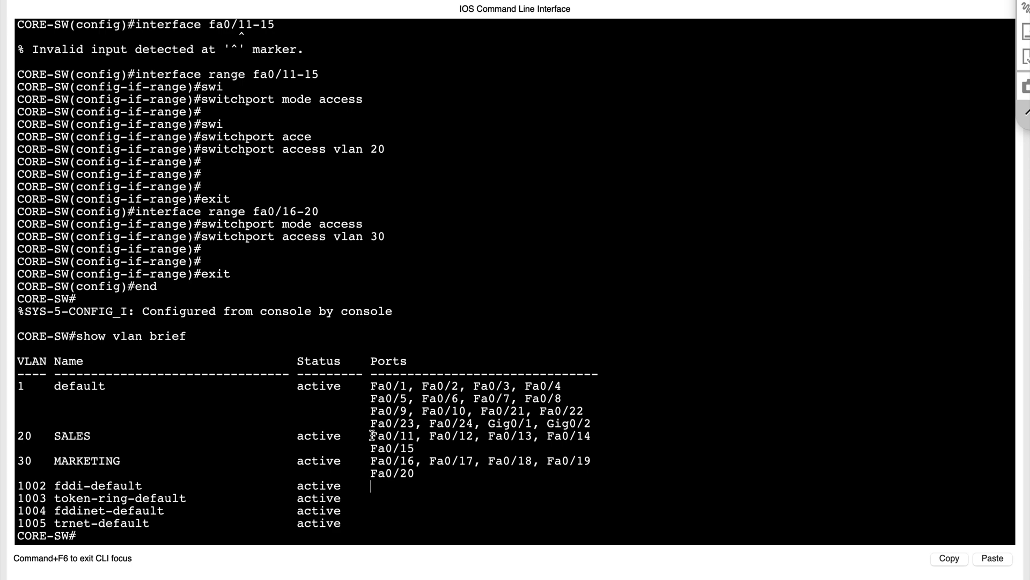
Step: Delete the vlan.dat VLAN database file from CORE-SW
type("del")
key("Tab")
type("v?lan.dat")
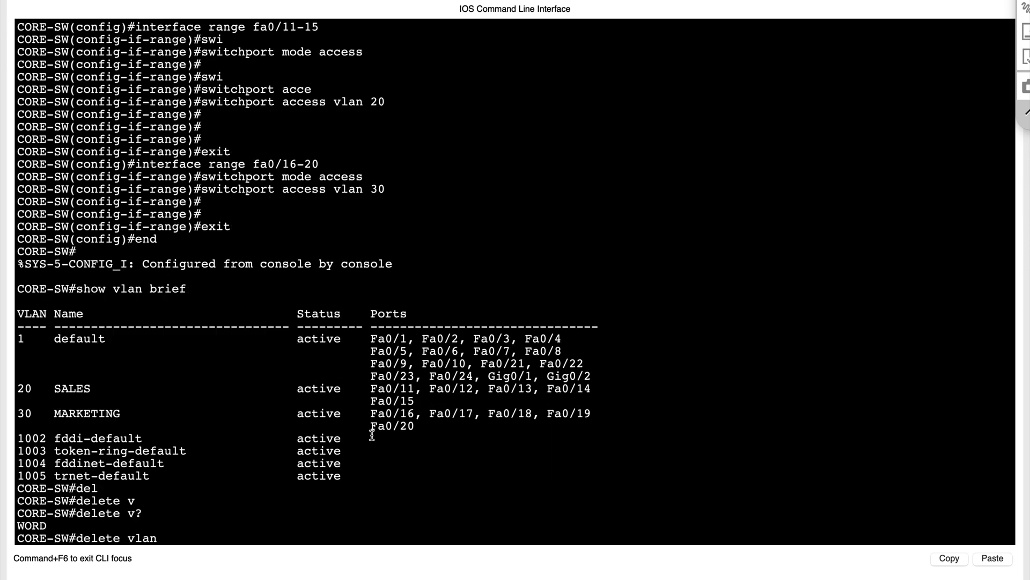
key("Return")
key("Return")
key("Return")
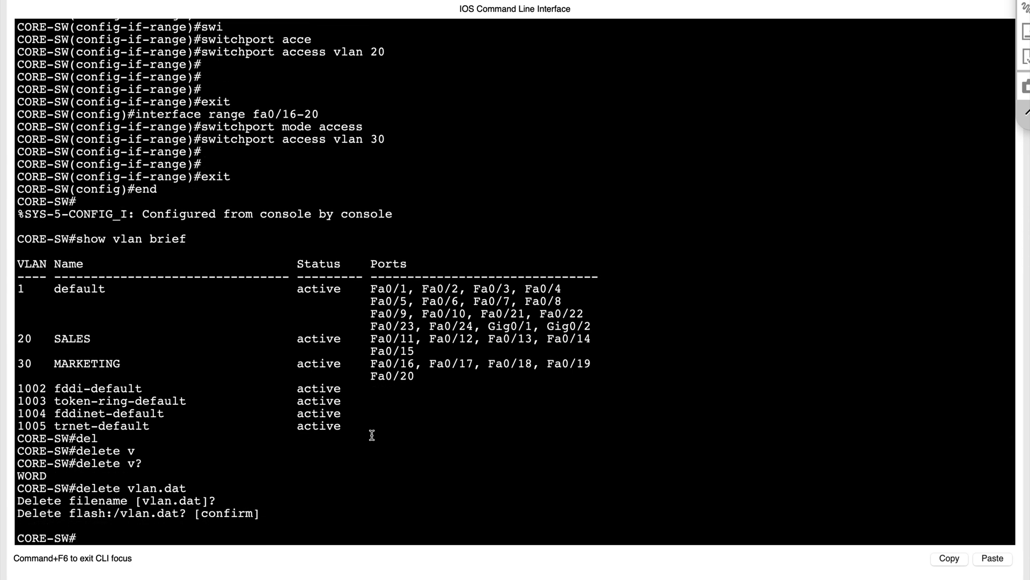
Step: Reload the switch without saving, then enable and run show vlan brief
type("reload")
key("Return")
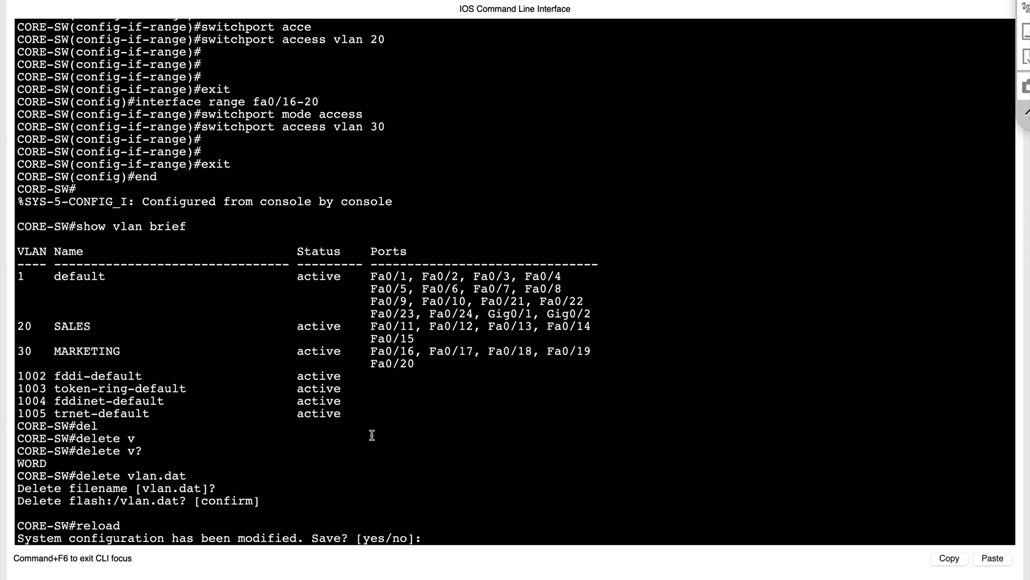
type("no")
key("Return")
key("Return")
key("Return")
type("en")
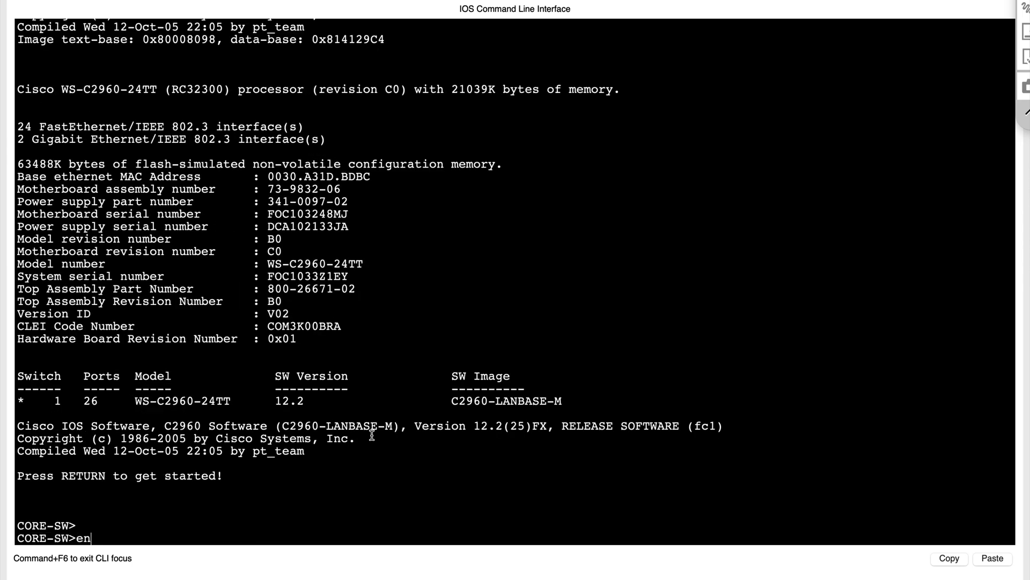
type("able")
key("Return")
key("Return")
key("Return")
type("sh")
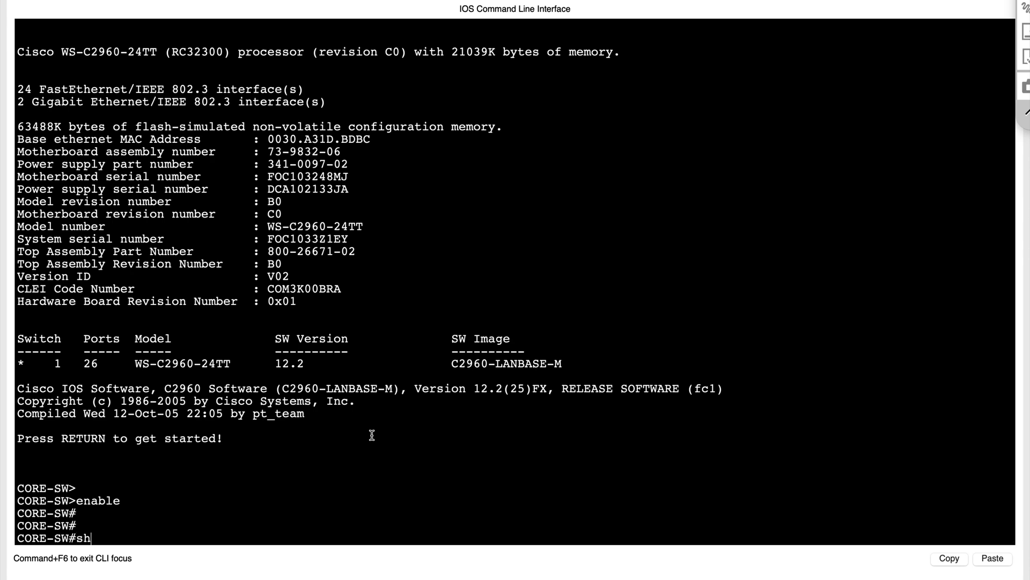
type("ow vlan brief")
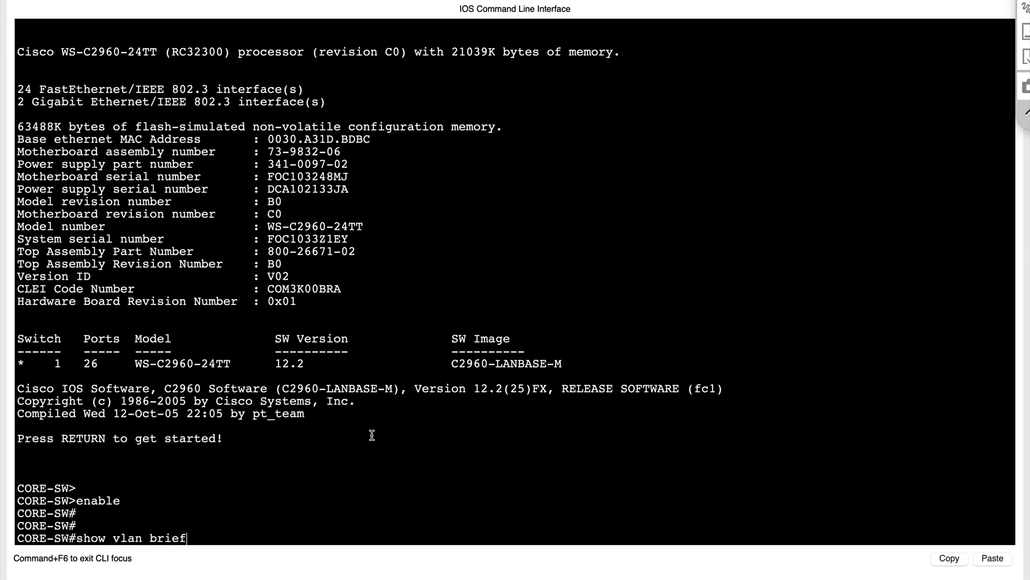
key("Return")
key("Return")
key("Return")
key("Return")
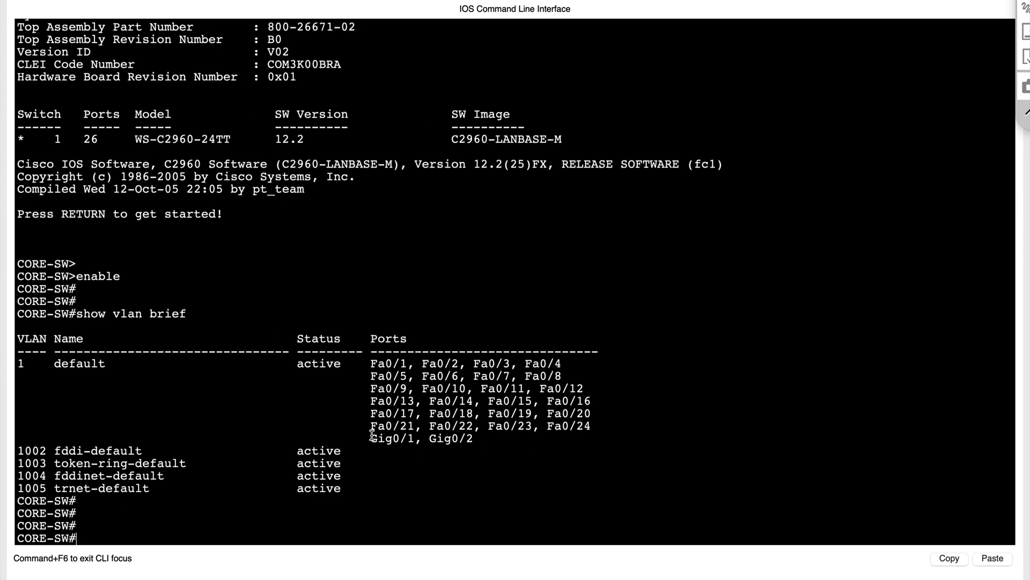